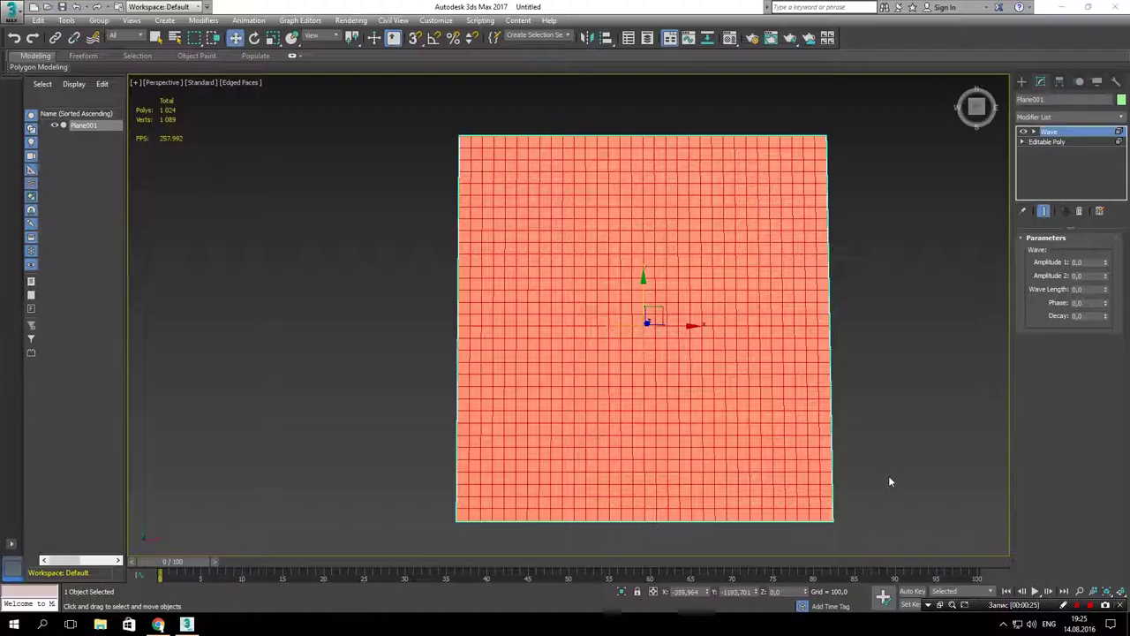
# - Bring up the right-click quad menu on Plane001 to reach its conversion options
pyautogui.rightClick(773, 380)
pyautogui.moveTo(821, 499)
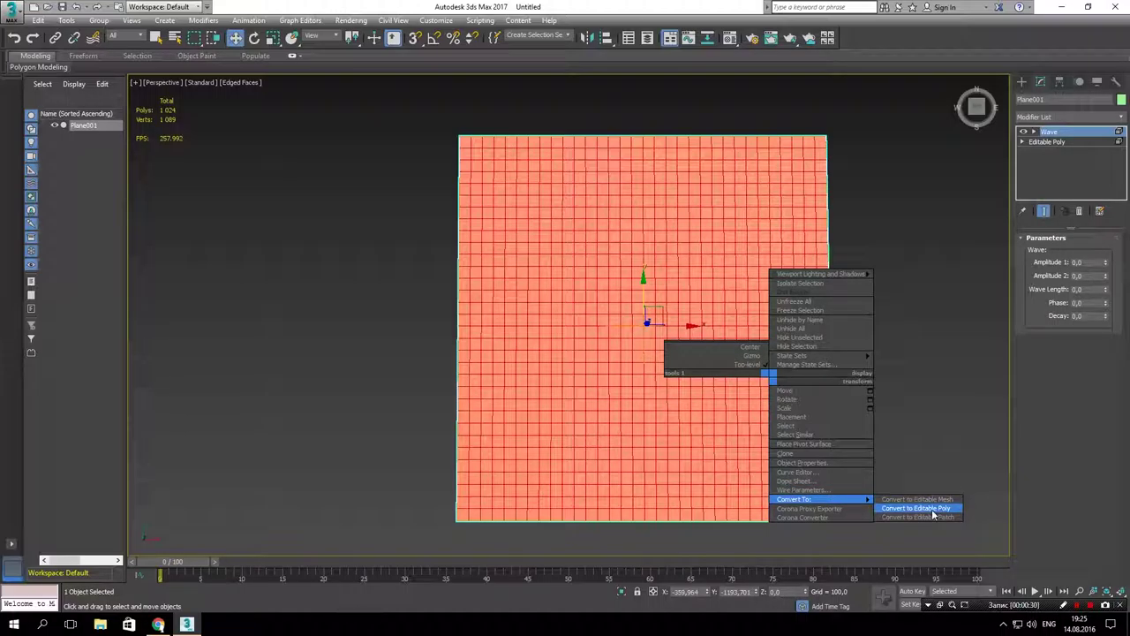
# - Convert Plane001 to Editable Poly and orbit the Perspective view to see it tilted
pyautogui.click(933, 508)
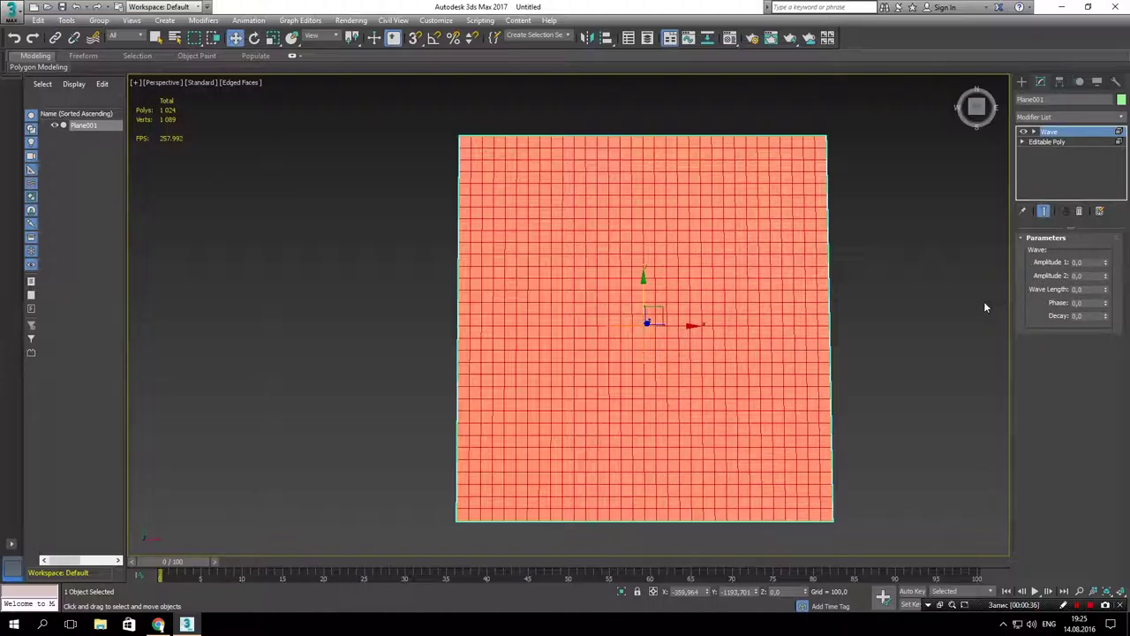
pyautogui.moveTo(886, 310)
pyautogui.keyDown('alt'); pyautogui.mouseDown(button='middle')
pyautogui.moveTo(849, 277)
pyautogui.moveTo(865, 262)
pyautogui.mouseUp(button='middle'); pyautogui.keyUp('alt')
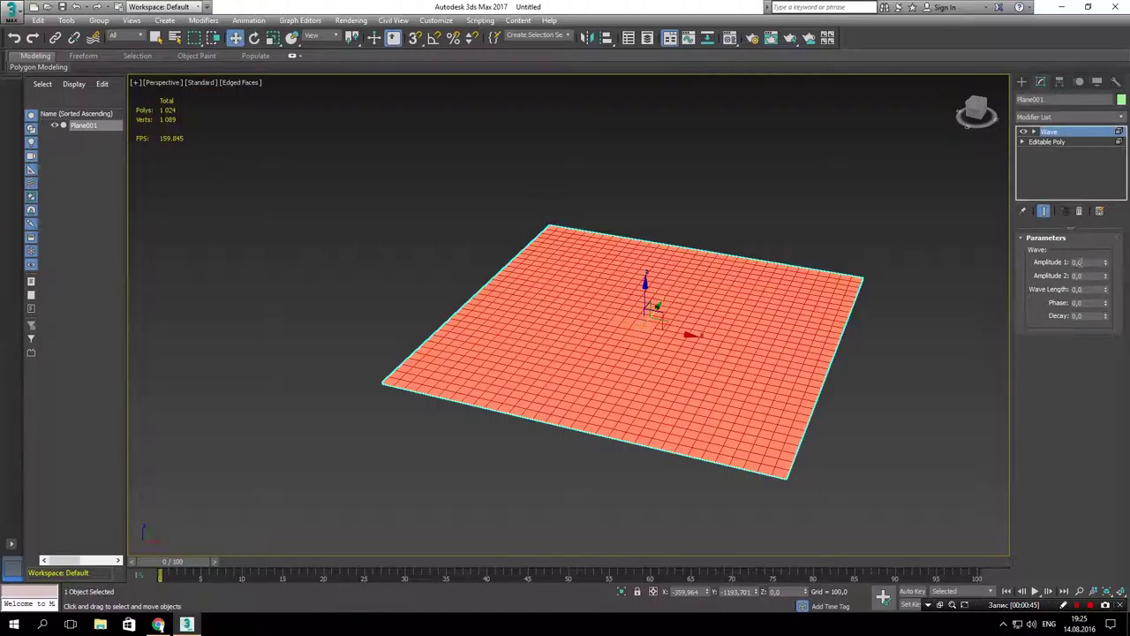
# - Raise the Wave's Amplitude 1 to 519.655, checking the bent plane from side and top views
pyautogui.moveTo(1106, 264); pyautogui.dragTo(1116, 224)
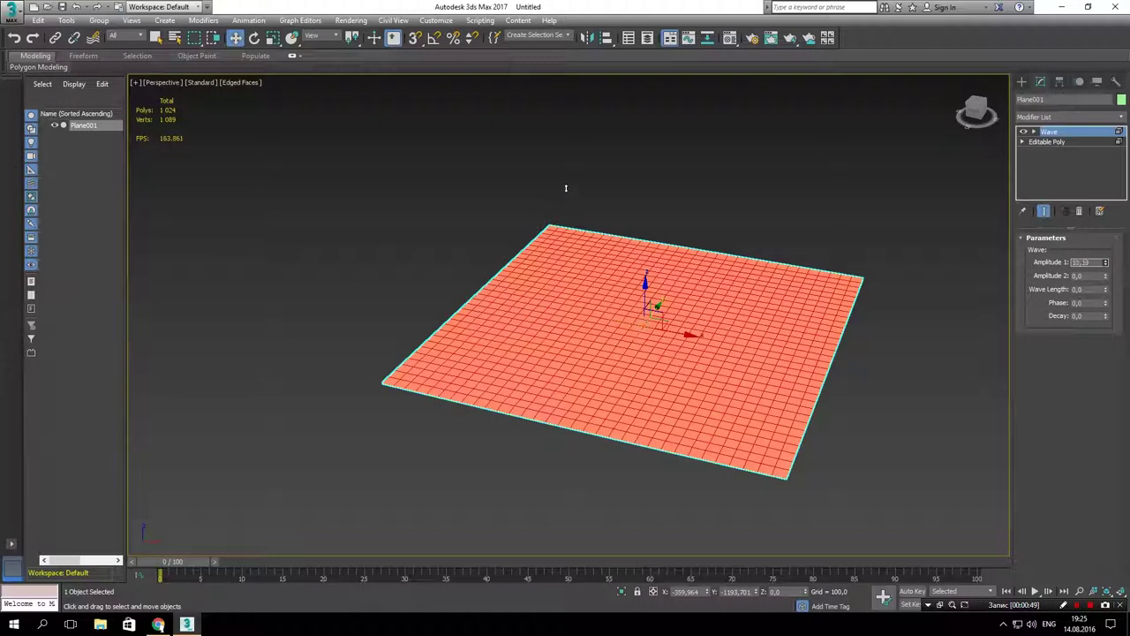
pyautogui.moveTo(1105, 264); pyautogui.dragTo(744, 109)
pyautogui.moveTo(753, 211)
pyautogui.keyDown('alt'); pyautogui.mouseDown(button='middle')
pyautogui.moveTo(749, 232)
pyautogui.moveTo(694, 215)
pyautogui.mouseUp(button='middle'); pyautogui.keyUp('alt')
pyautogui.click(960, 116)
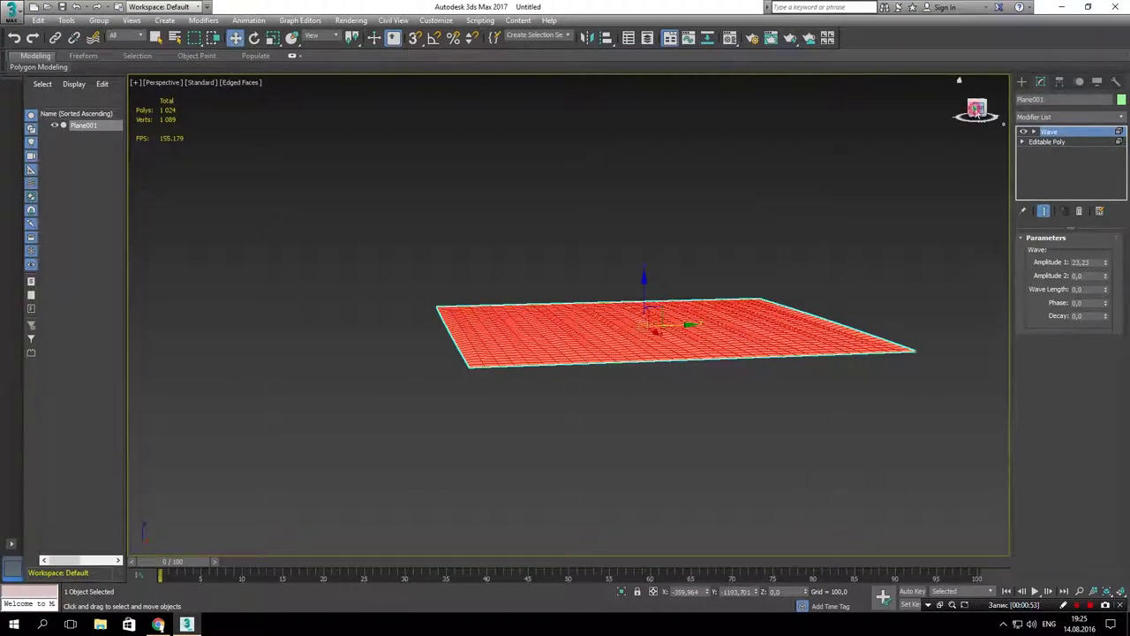
pyautogui.keyDown('alt'); pyautogui.moveTo(585, 297); pyautogui.dragTo(602, 293, button='middle'); pyautogui.keyUp('alt')
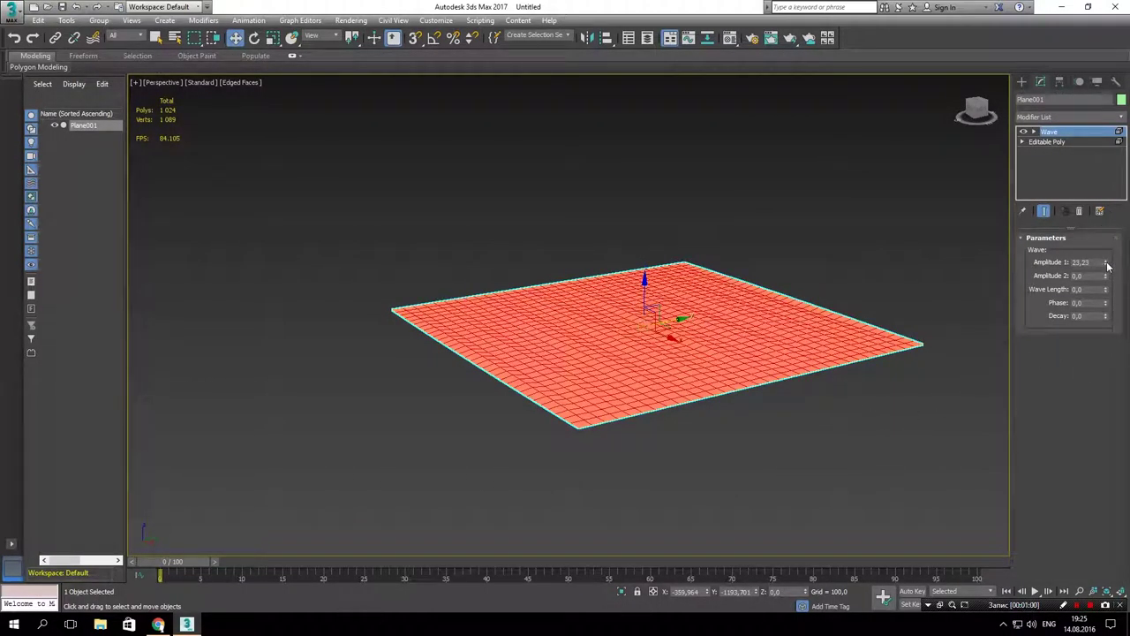
pyautogui.moveTo(1107, 264)
pyautogui.mouseDown()
pyautogui.moveTo(13, 244)
pyautogui.moveTo(100, 256)
pyautogui.mouseUp()
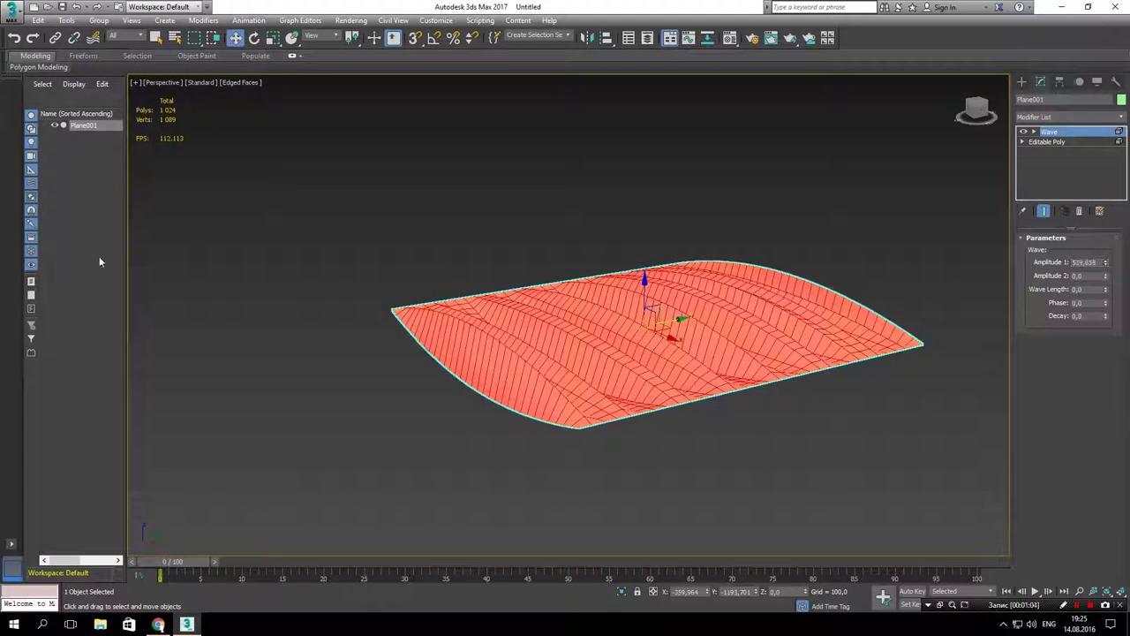
pyautogui.moveTo(454, 355)
pyautogui.keyDown('alt'); pyautogui.mouseDown(button='middle')
pyautogui.moveTo(565, 312)
pyautogui.moveTo(465, 316)
pyautogui.moveTo(481, 316)
pyautogui.mouseUp(button='middle'); pyautogui.keyUp('alt')
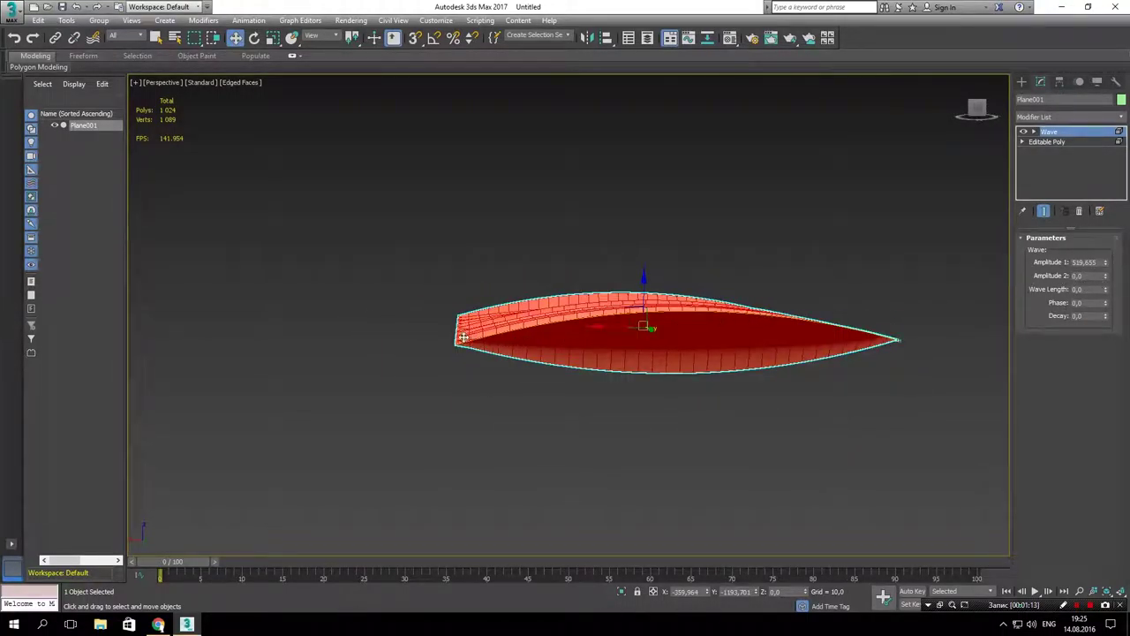
pyautogui.keyDown('alt'); pyautogui.moveTo(490, 377); pyautogui.dragTo(494, 379, button='middle'); pyautogui.keyUp('alt')
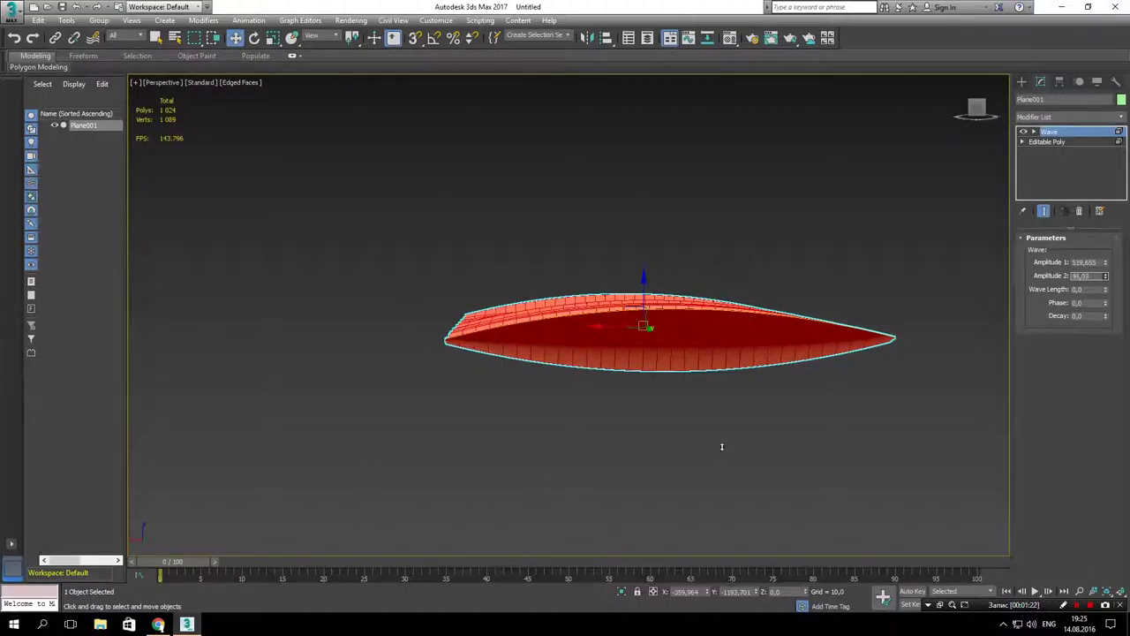
# - Set Amplitude 2 to 272.47 and nudge Wave Length up to 0.65
pyautogui.moveTo(953, 301); pyautogui.dragTo(243, 396)
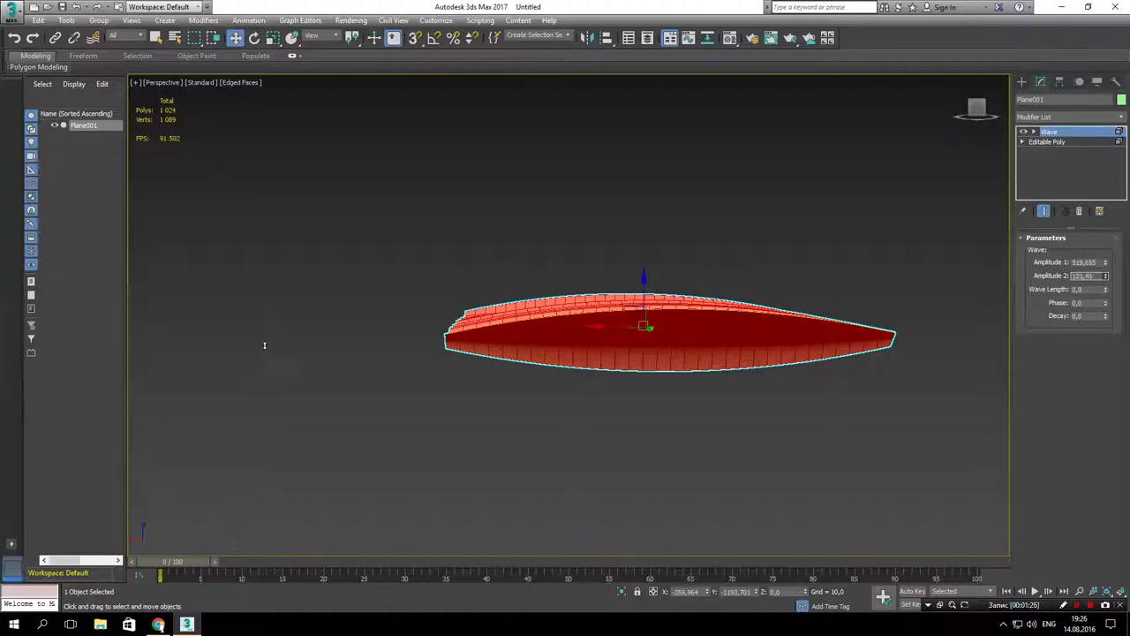
pyautogui.moveTo(264, 345)
pyautogui.mouseDown()
pyautogui.moveTo(518, 545)
pyautogui.moveTo(783, 542)
pyautogui.moveTo(848, 516)
pyautogui.moveTo(897, 519)
pyautogui.mouseUp()
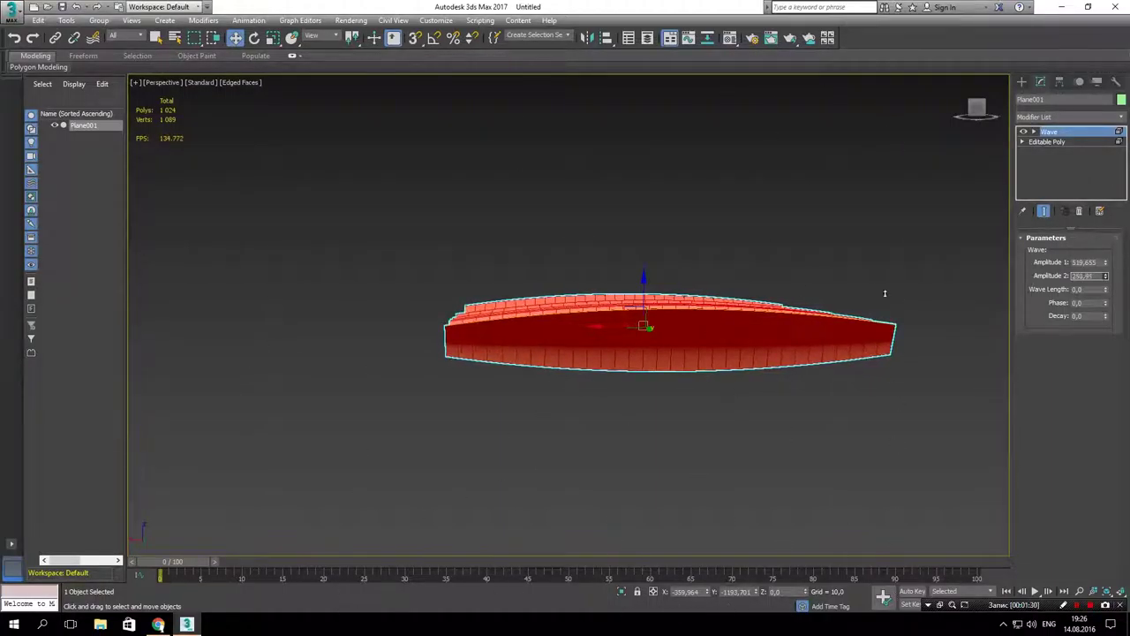
pyautogui.moveTo(810, 463)
pyautogui.keyDown('alt'); pyautogui.mouseDown(button='middle')
pyautogui.moveTo(799, 440)
pyautogui.moveTo(836, 432)
pyautogui.mouseUp(button='middle'); pyautogui.keyUp('alt')
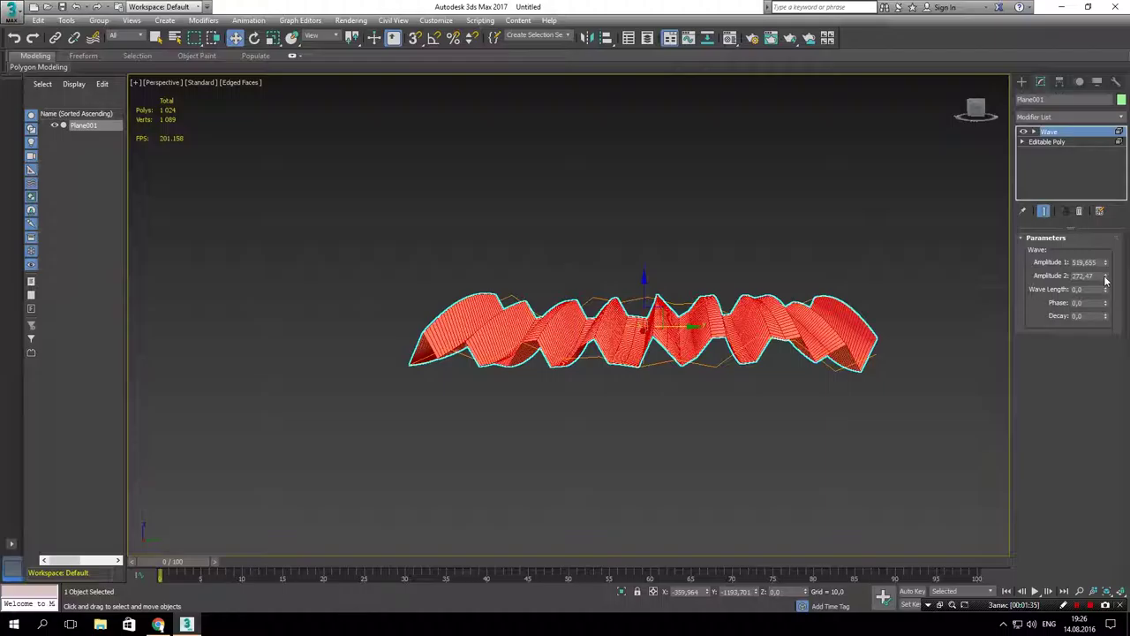
pyautogui.moveTo(1105, 289); pyautogui.dragTo(1114, 254)
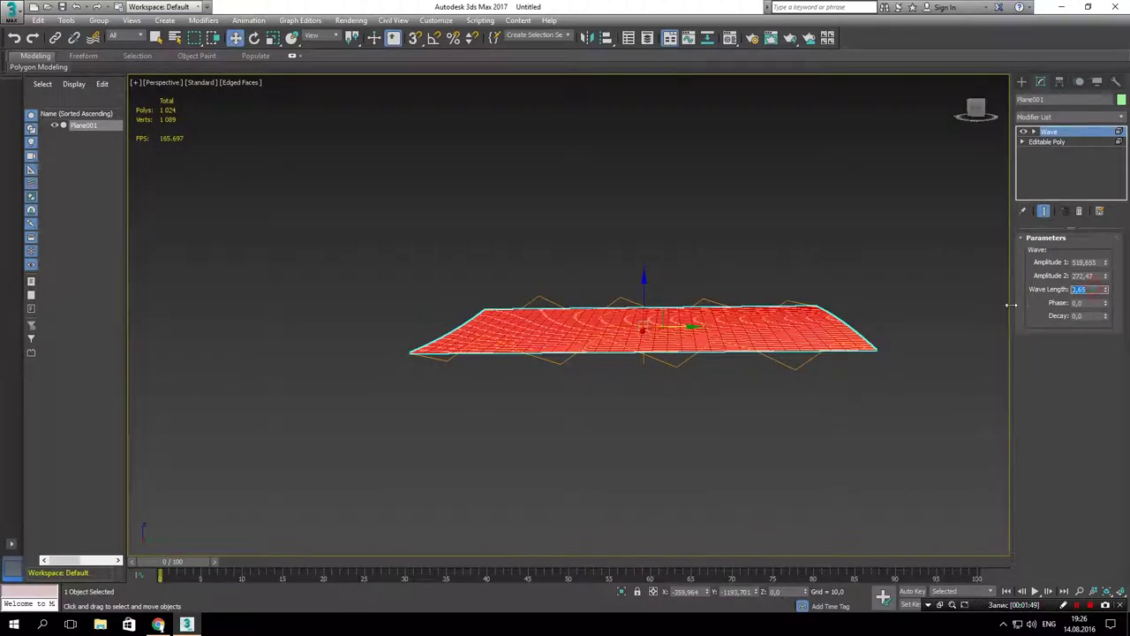
# - Enter a Wave Length of 50, then adjust it to 74.745, leaving Decay at 0.0
pyautogui.write('50')
pyautogui.press('Return')
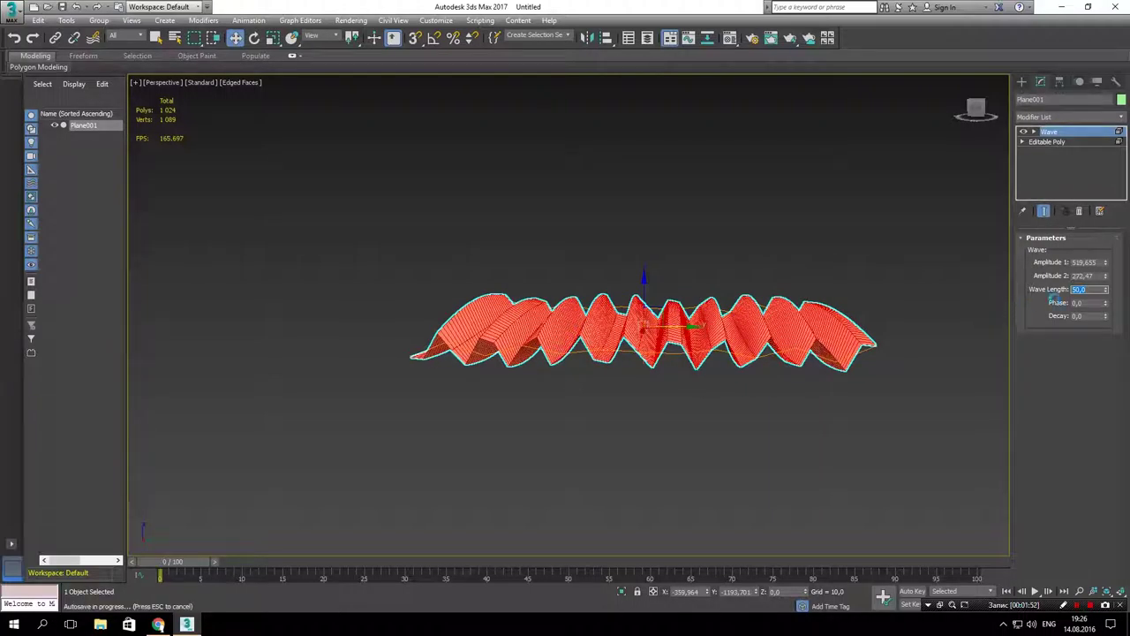
pyautogui.moveTo(1104, 289); pyautogui.dragTo(1106, 261)
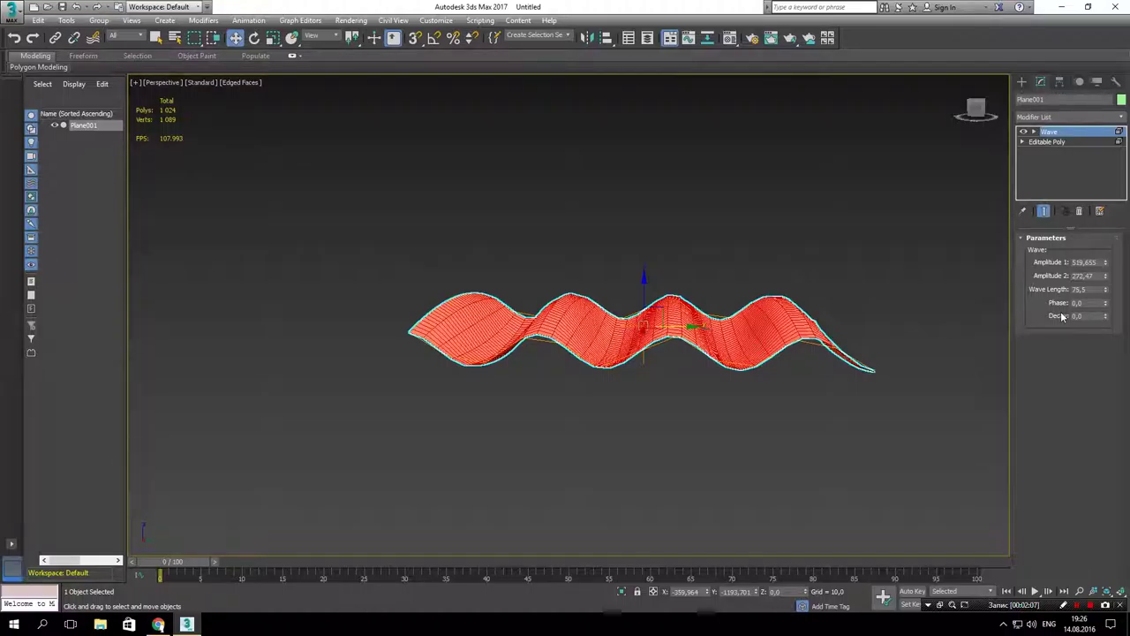
pyautogui.moveTo(1107, 320); pyautogui.dragTo(1104, 316)
pyautogui.moveTo(1107, 295); pyautogui.dragTo(1105, 323)
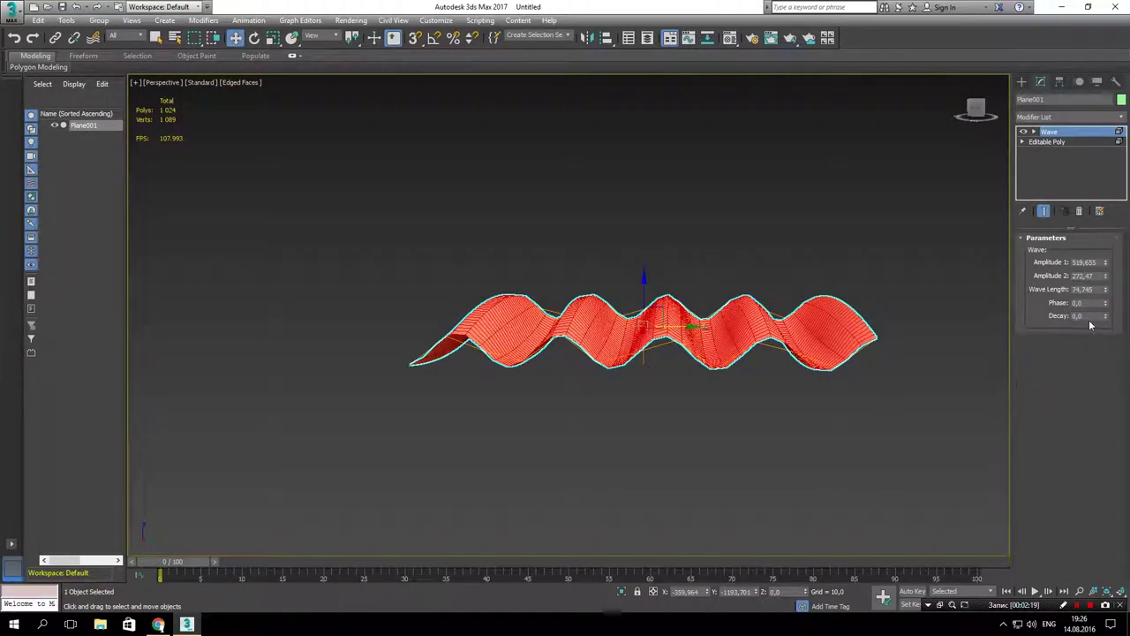
# - Set the Wave's Phase to 27.7 and Wave Length to 77.01
pyautogui.moveTo(1107, 305); pyautogui.dragTo(1108, 304)
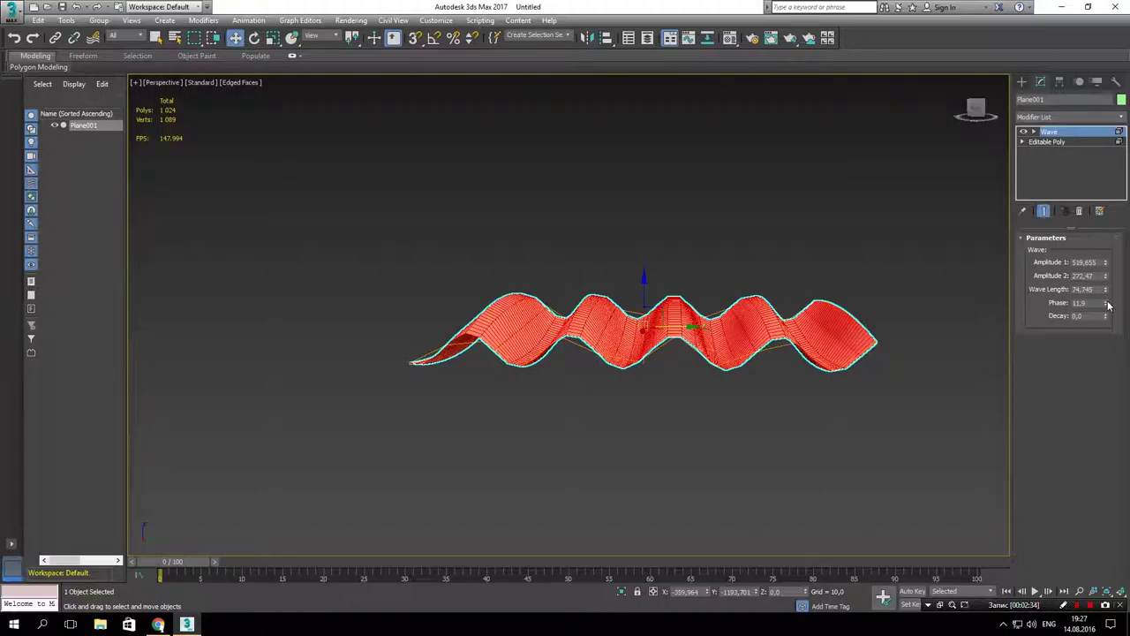
pyautogui.moveTo(1109, 304); pyautogui.dragTo(1109, 305)
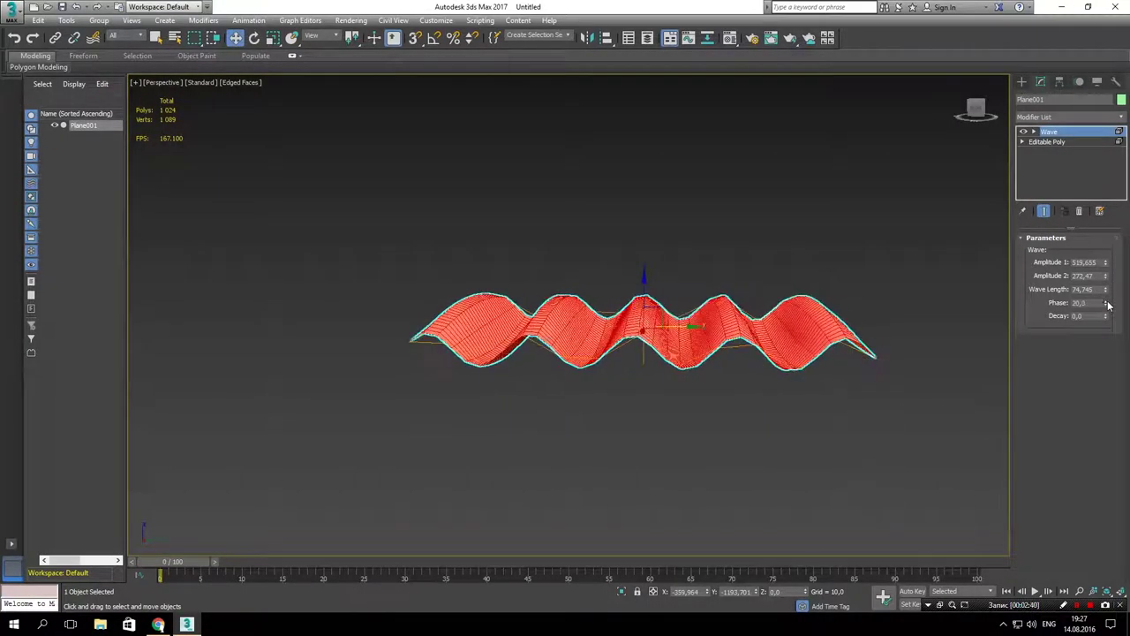
pyautogui.moveTo(1107, 289); pyautogui.dragTo(1107, 304)
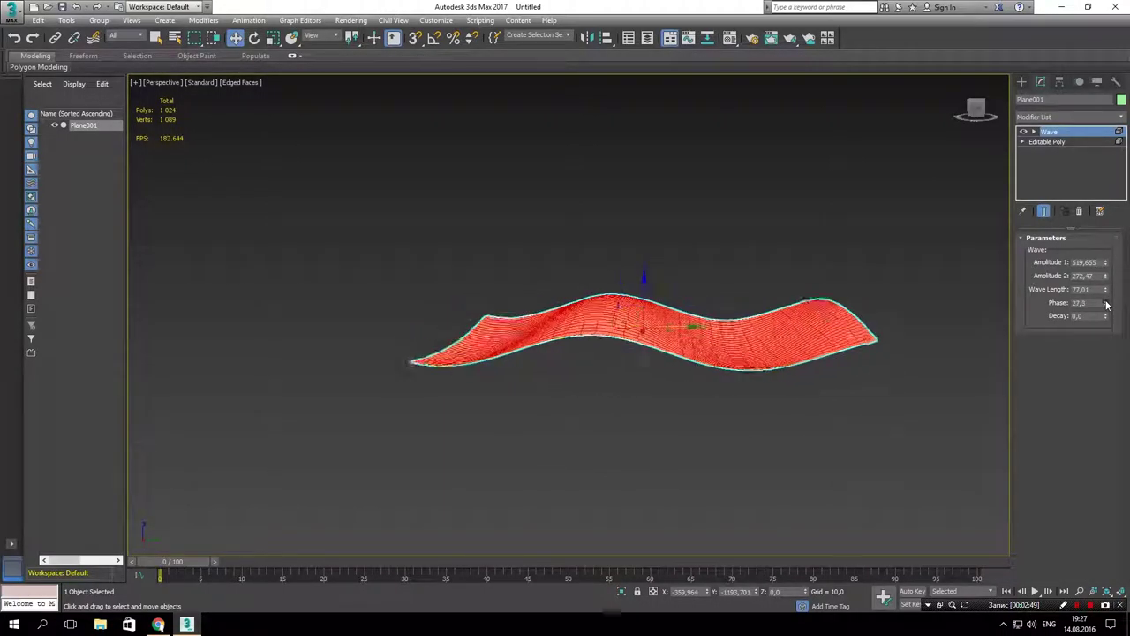
pyautogui.moveTo(1107, 304); pyautogui.dragTo(1107, 304)
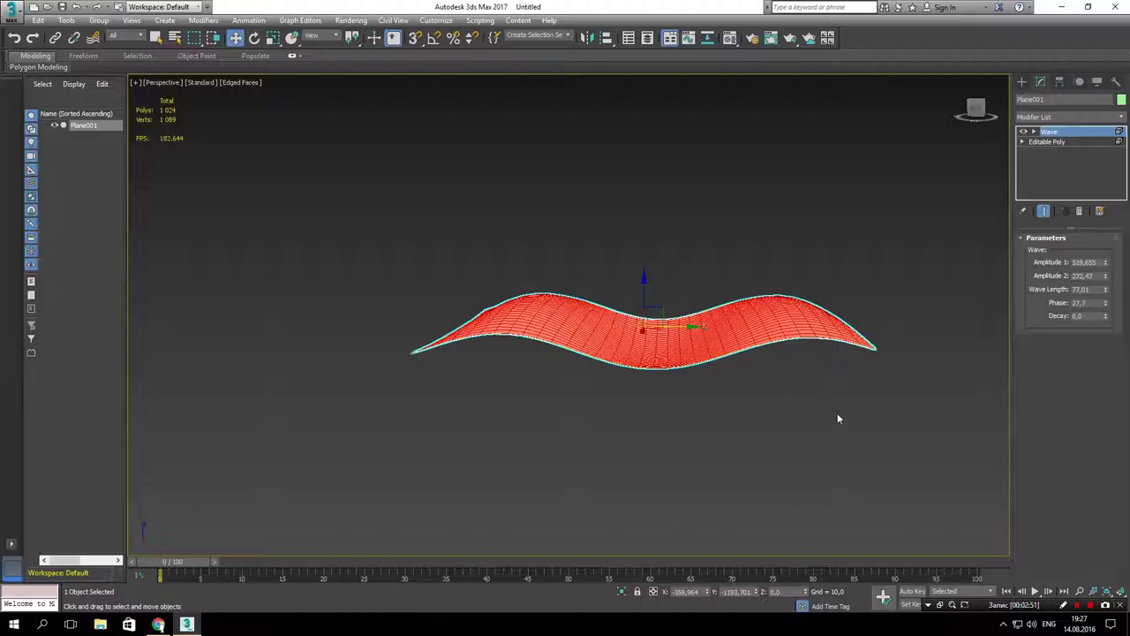
pyautogui.click(1079, 604)
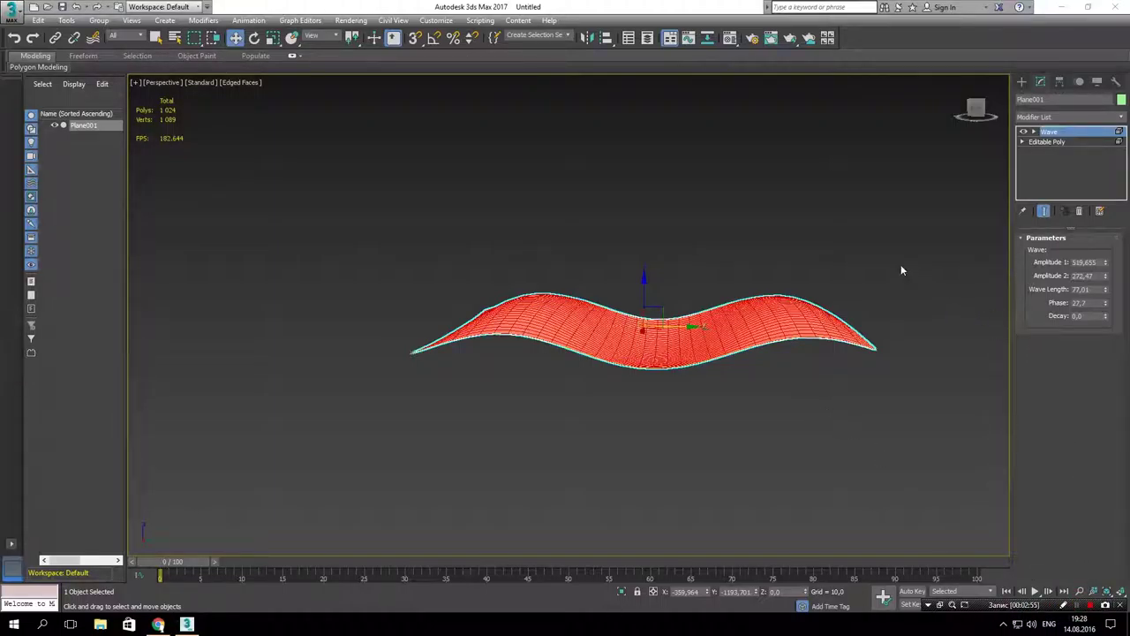
# - Orbit around the waved plane, set Phase to 28.2, and begin raising Amplitude 1
pyautogui.keyDown('alt'); pyautogui.moveTo(881, 262); pyautogui.dragTo(898, 301, button='middle'); pyautogui.keyUp('alt')
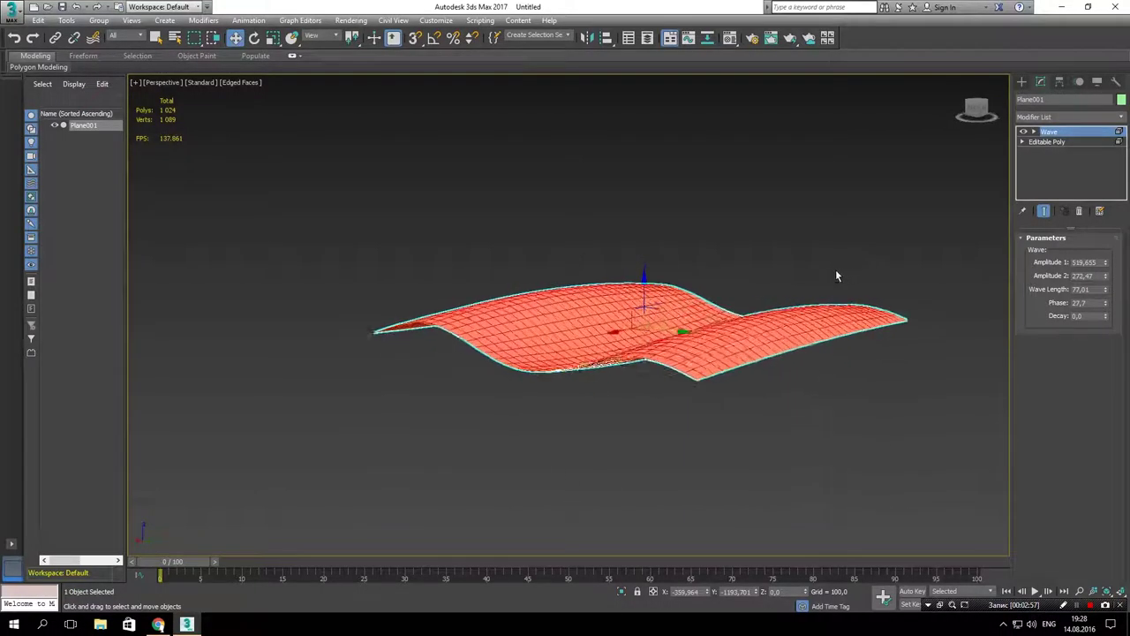
pyautogui.moveTo(841, 281)
pyautogui.keyDown('alt'); pyautogui.mouseDown(button='middle')
pyautogui.moveTo(622, 292)
pyautogui.moveTo(693, 282)
pyautogui.moveTo(694, 269)
pyautogui.mouseUp(button='middle'); pyautogui.keyUp('alt')
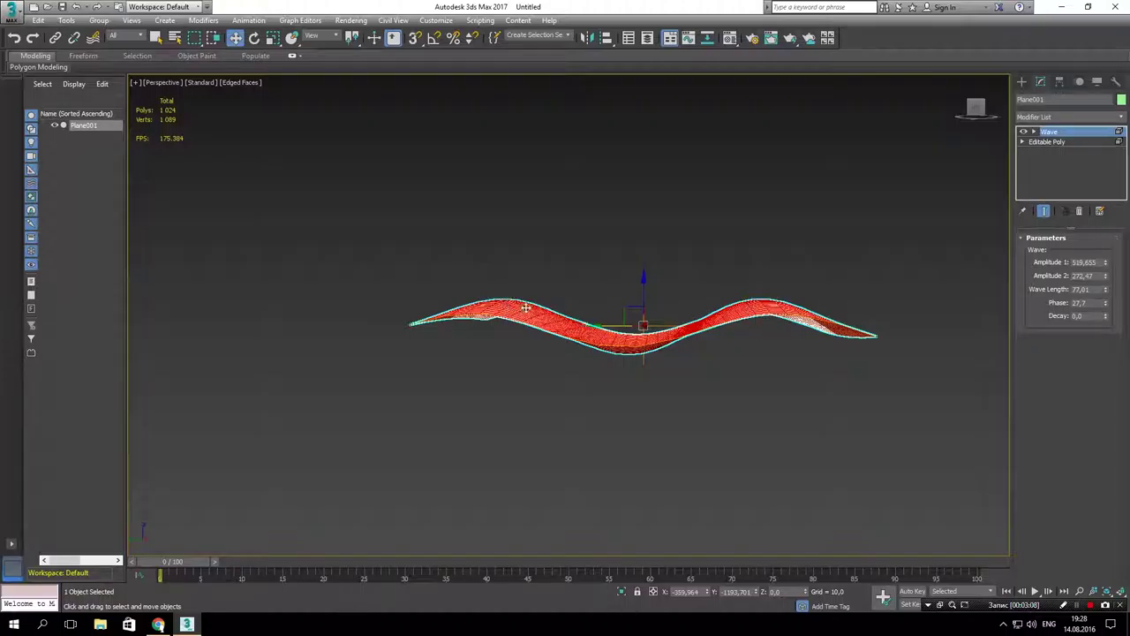
pyautogui.moveTo(1107, 305); pyautogui.dragTo(1107, 306)
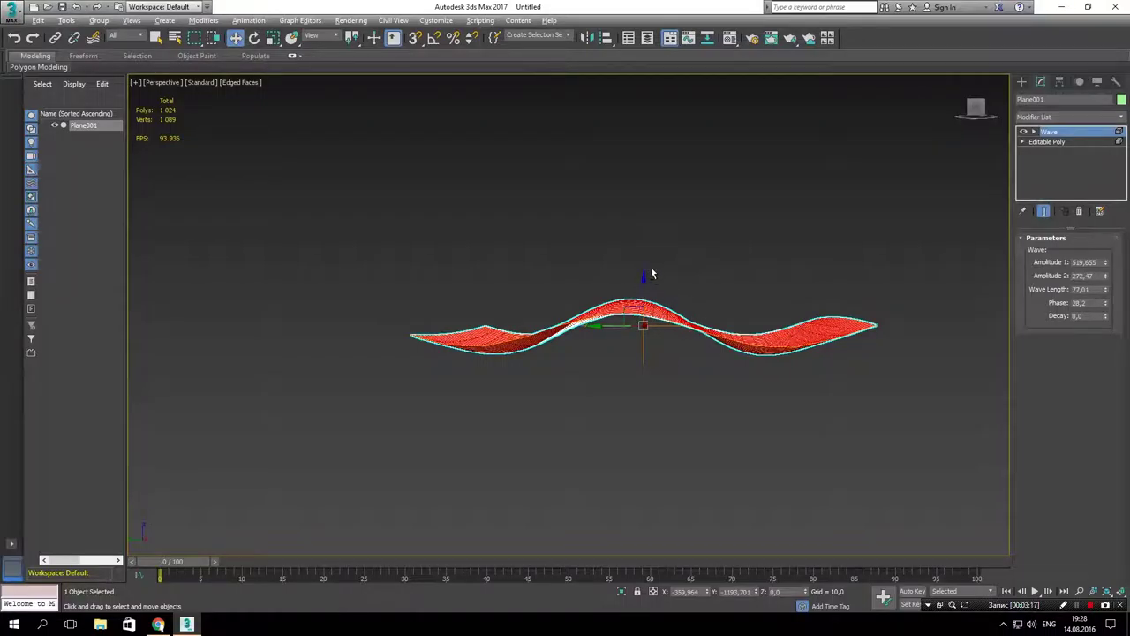
pyautogui.keyDown('alt'); pyautogui.moveTo(650, 274); pyautogui.dragTo(636, 284, button='middle'); pyautogui.keyUp('alt')
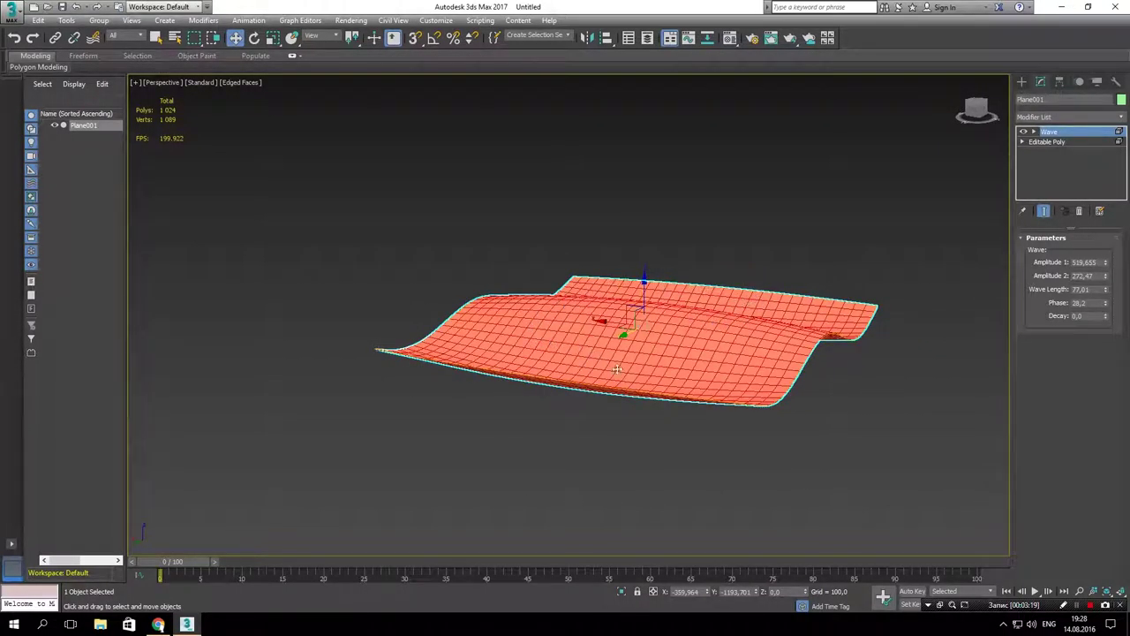
pyautogui.keyDown('alt'); pyautogui.moveTo(678, 288); pyautogui.dragTo(893, 275, button='middle'); pyautogui.keyUp('alt')
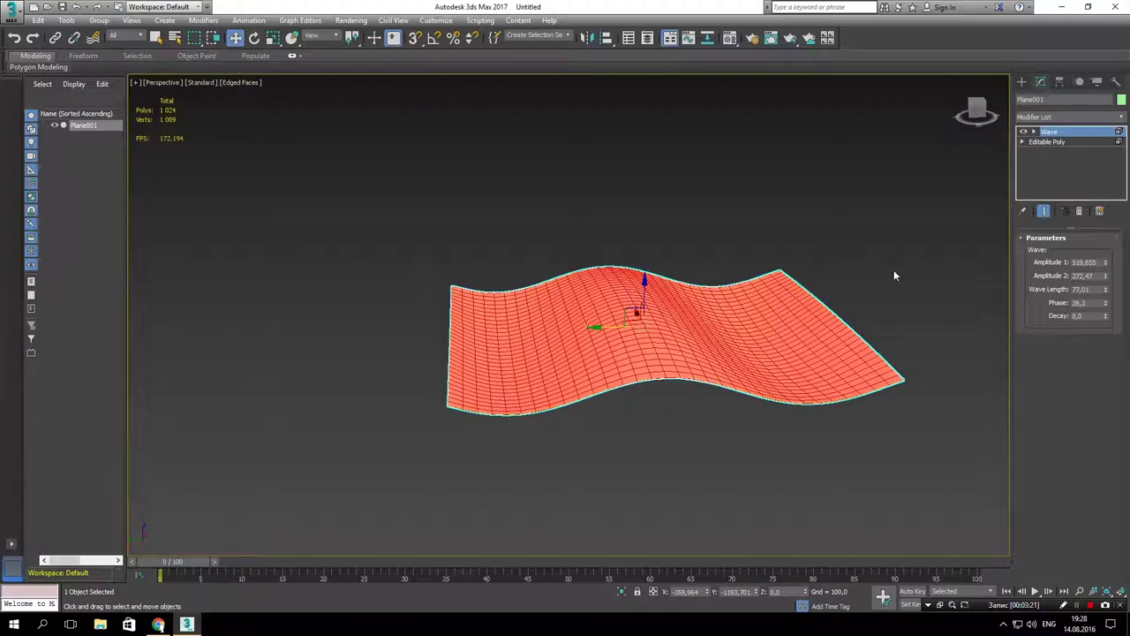
pyautogui.moveTo(1106, 257)
pyautogui.mouseDown()
pyautogui.moveTo(1120, 279)
pyautogui.moveTo(1117, 239)
pyautogui.mouseUp()
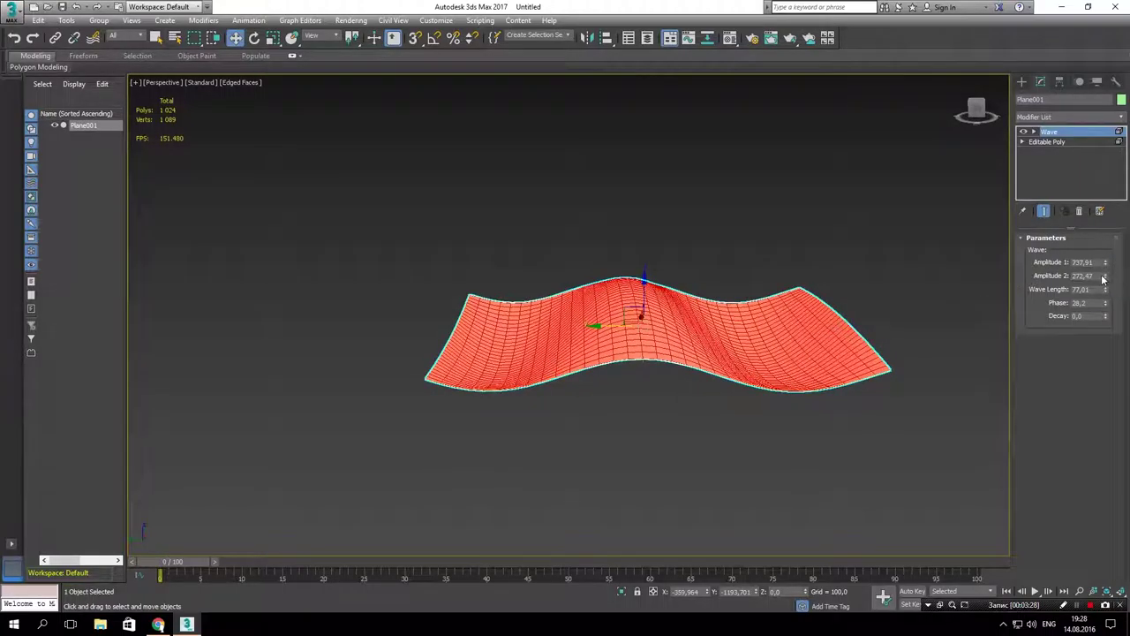
# - Set Amplitude 1 to 737.91 and Amplitude 2 to 294.268, viewing the wave from the side
pyautogui.moveTo(1107, 276)
pyautogui.mouseDown()
pyautogui.moveTo(1113, 316)
pyautogui.moveTo(1109, 270)
pyautogui.mouseUp()
pyautogui.keyDown('alt'); pyautogui.moveTo(795, 310); pyautogui.dragTo(789, 312, button='middle'); pyautogui.keyUp('alt')
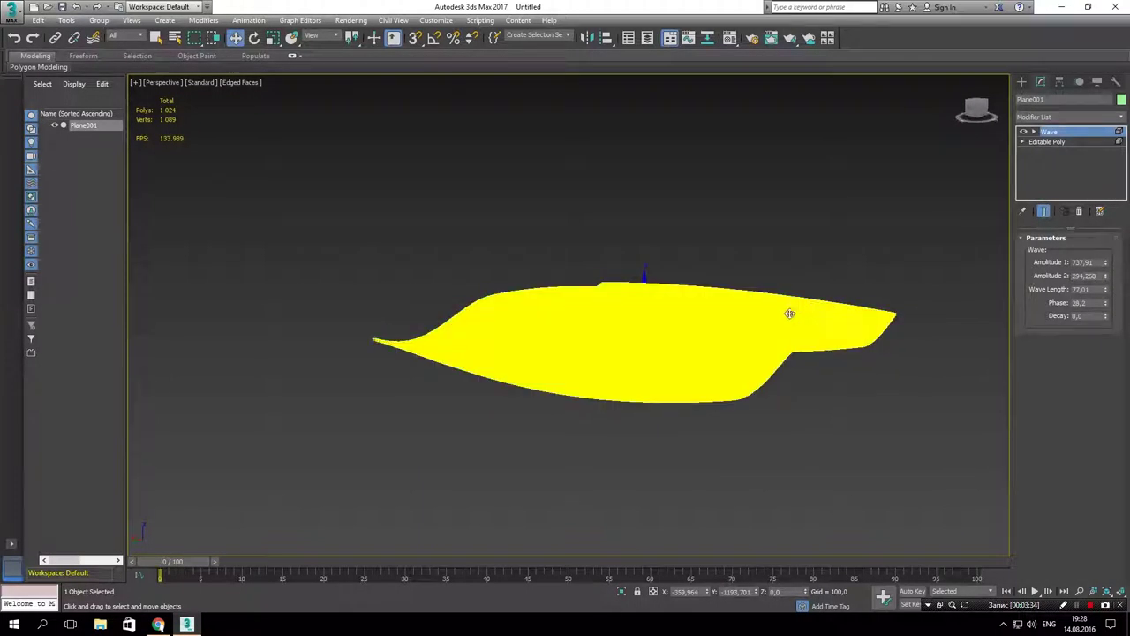
pyautogui.moveTo(746, 421)
pyautogui.keyDown('alt'); pyautogui.mouseDown(button='middle')
pyautogui.moveTo(517, 423)
pyautogui.moveTo(610, 411)
pyautogui.mouseUp(button='middle'); pyautogui.keyUp('alt')
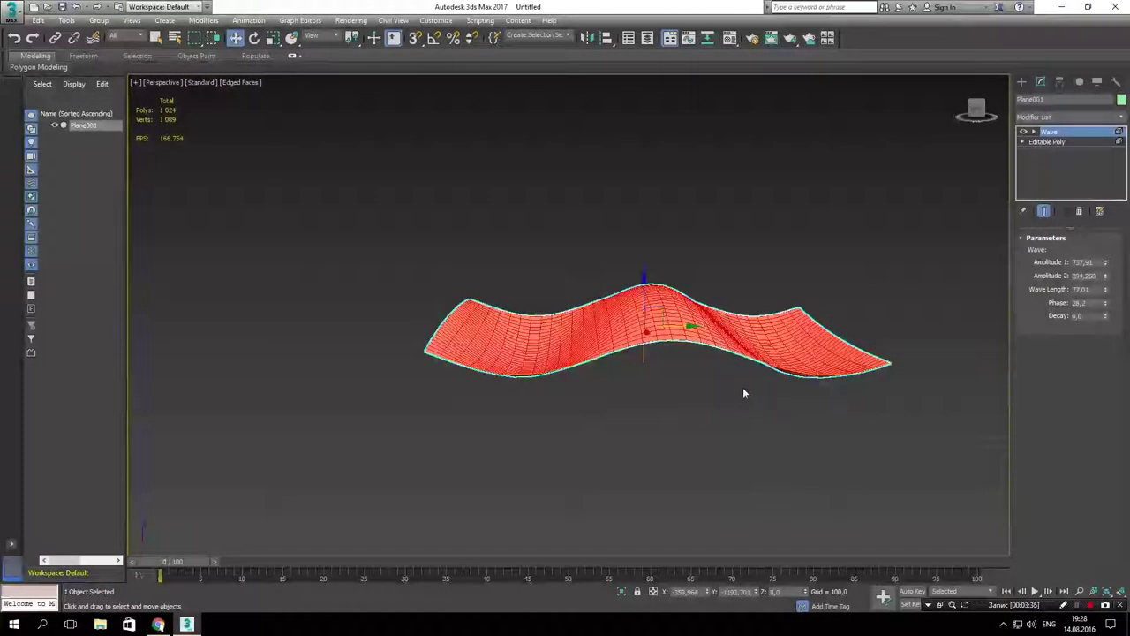